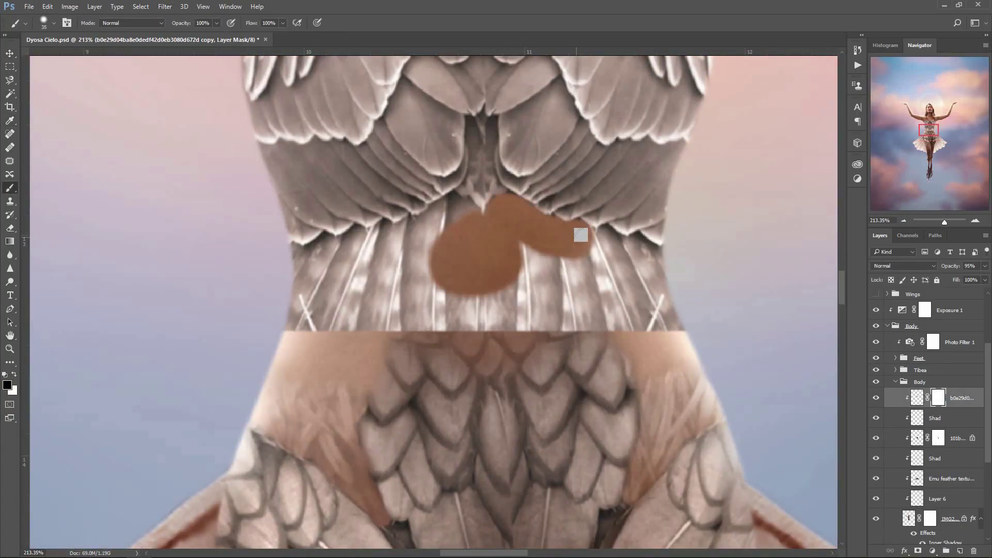
Zoom out to see the whole figure with its feathered bodice, bare midriff and feathered skirt.
{"action": "scroll", "coordinate": [459, 238], "scroll_direction": "down", "scroll_amount": 5}
{"action": "scroll", "coordinate": [413, 227], "scroll_direction": "down", "scroll_amount": 3}
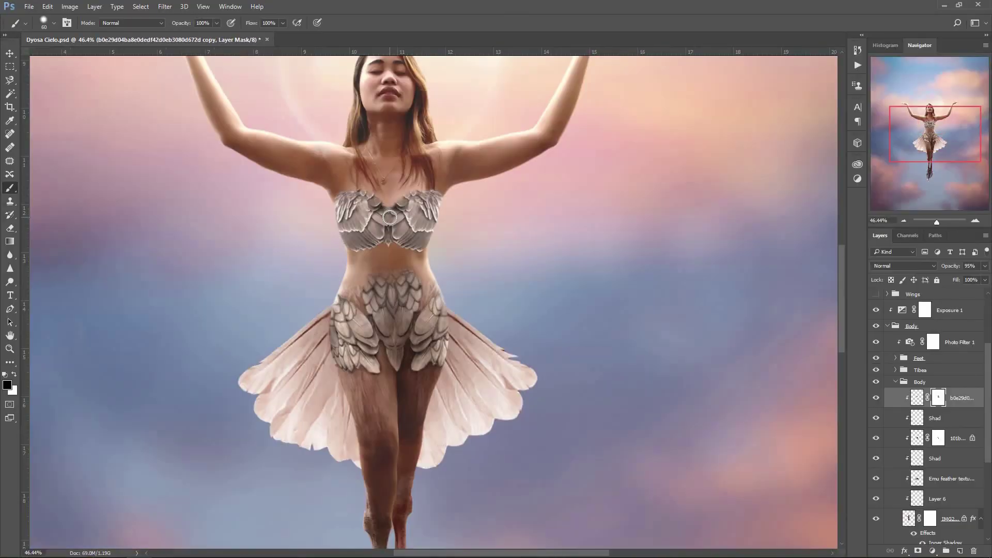